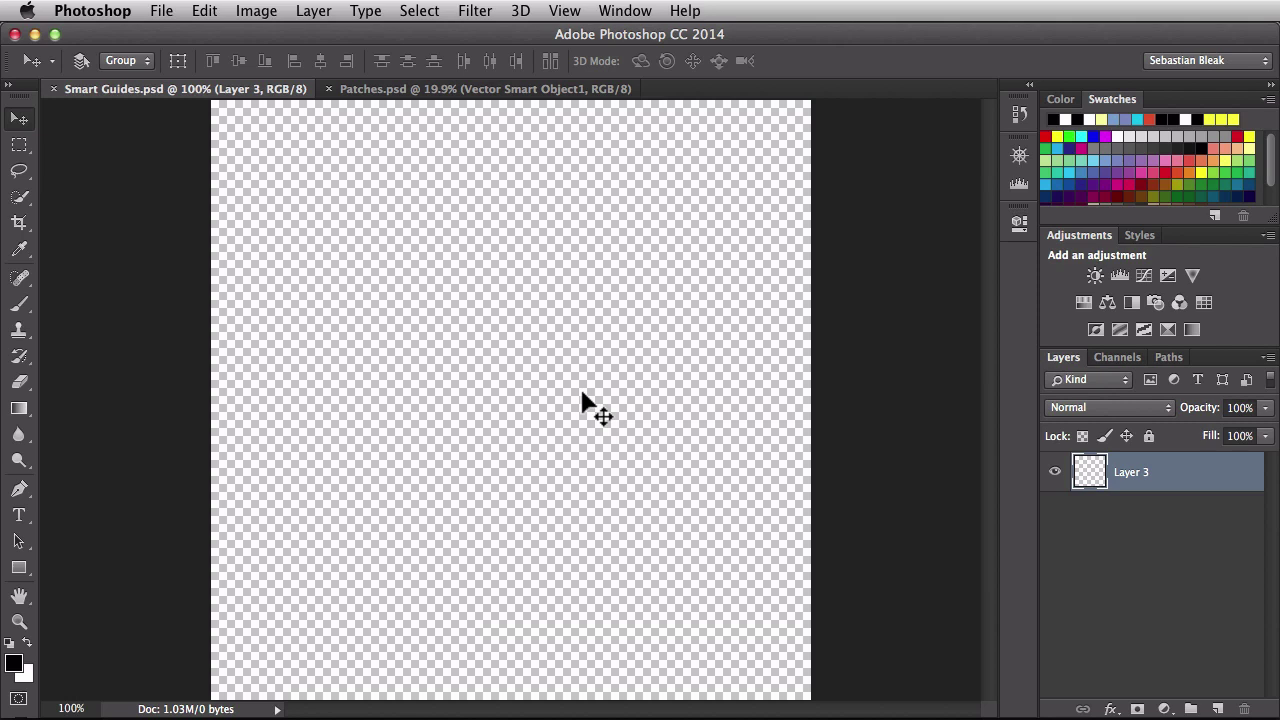
# Fill a square selection in the middle of Layer 3 with solid black, then deselect
pyautogui.press('m')
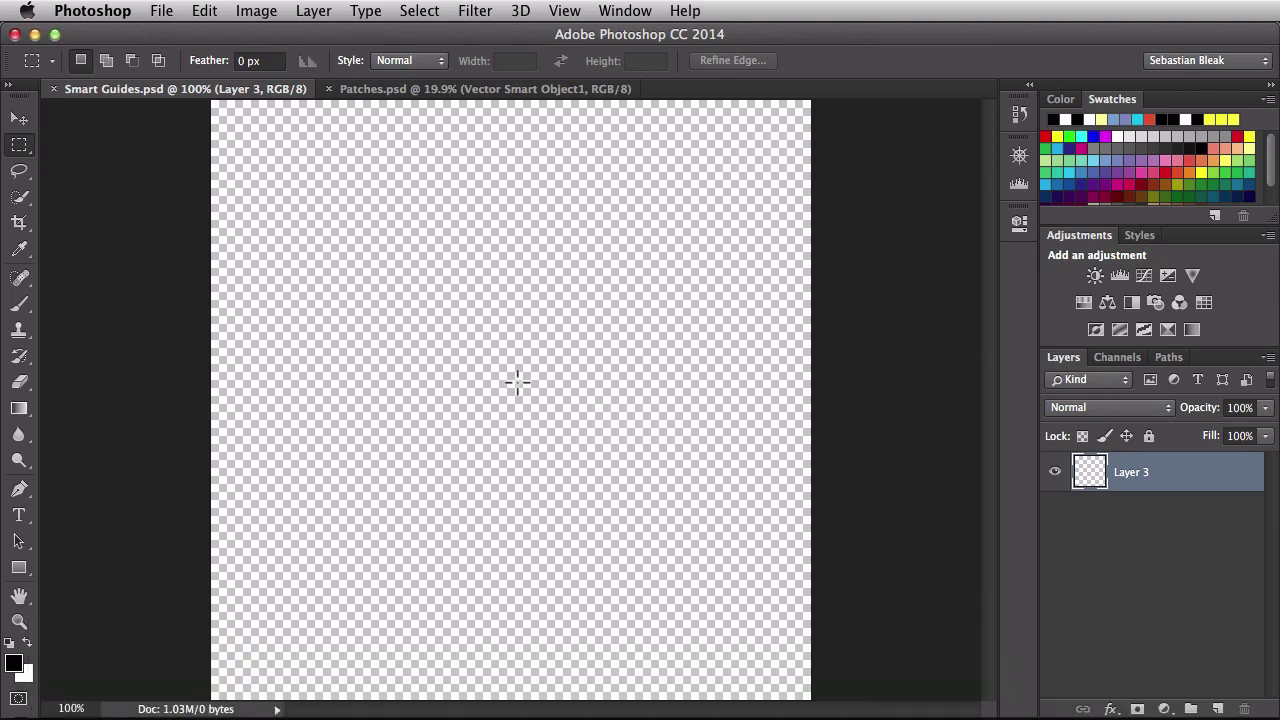
pyautogui.moveTo(508, 402); pyautogui.dragTo(641, 231)
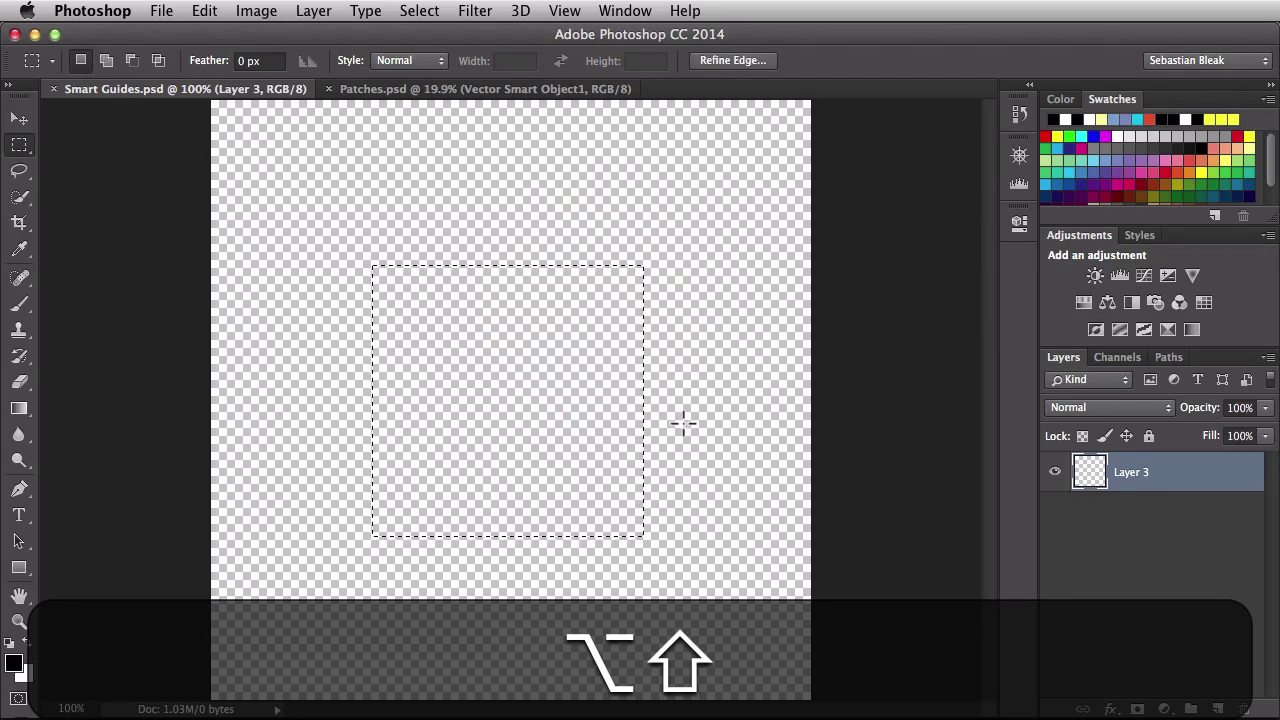
pyautogui.hotkey('alt', 'BackSpace')
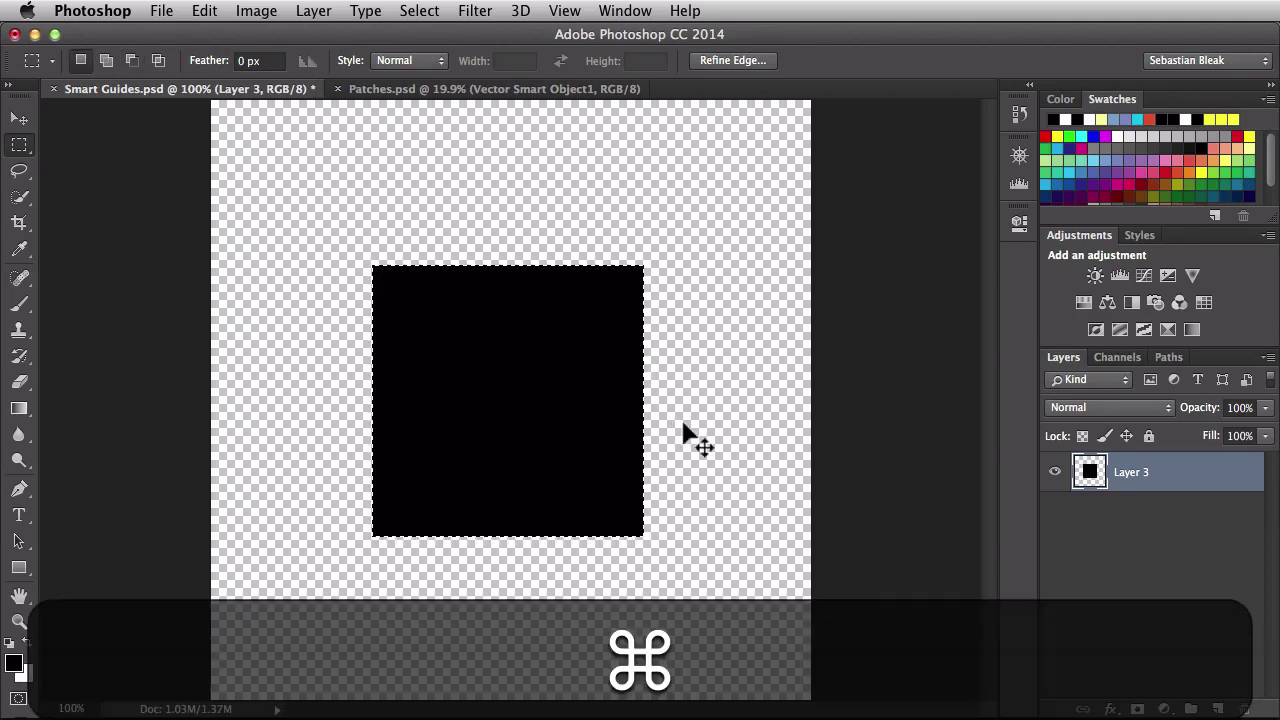
pyautogui.press('super+d')
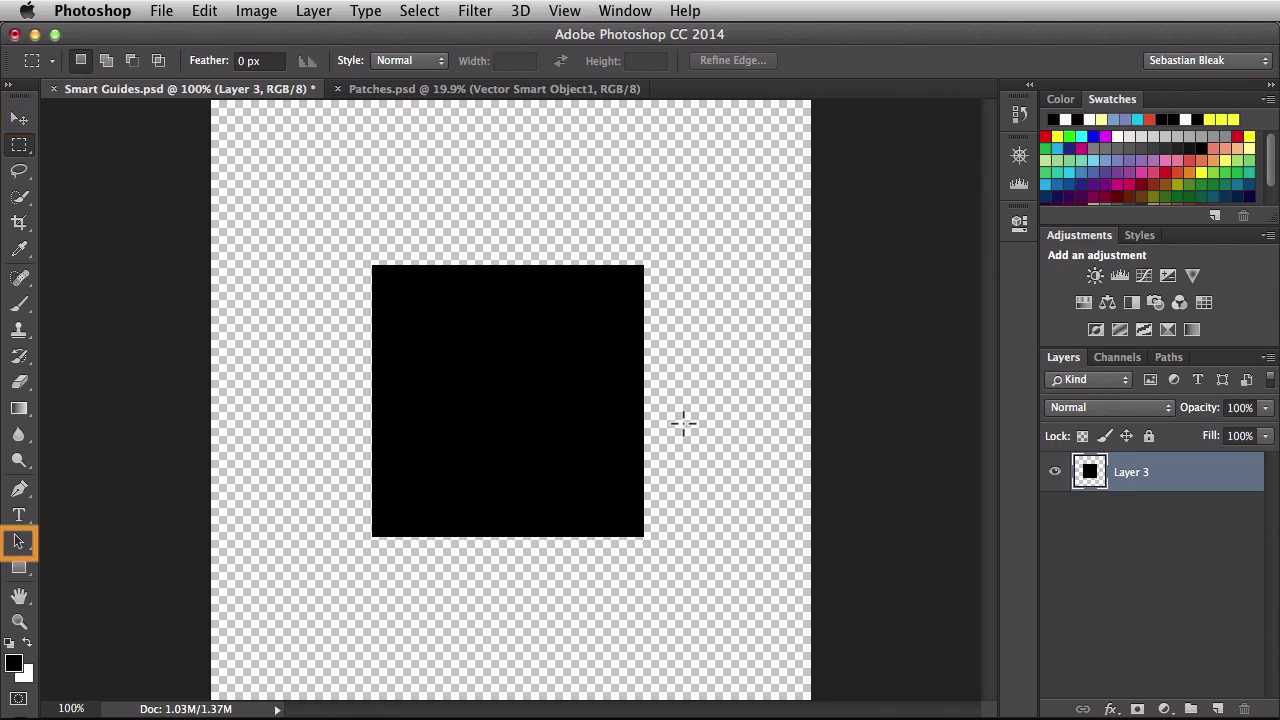
pyautogui.press('v')
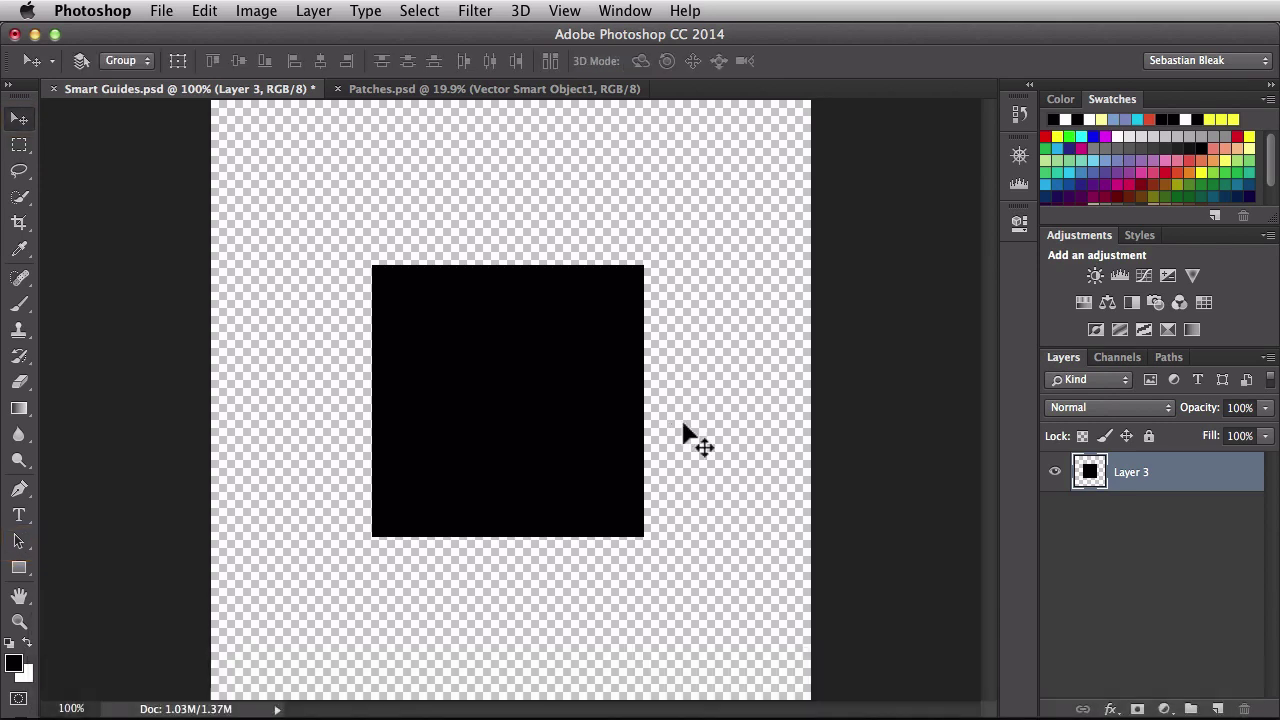
pyautogui.press('super')
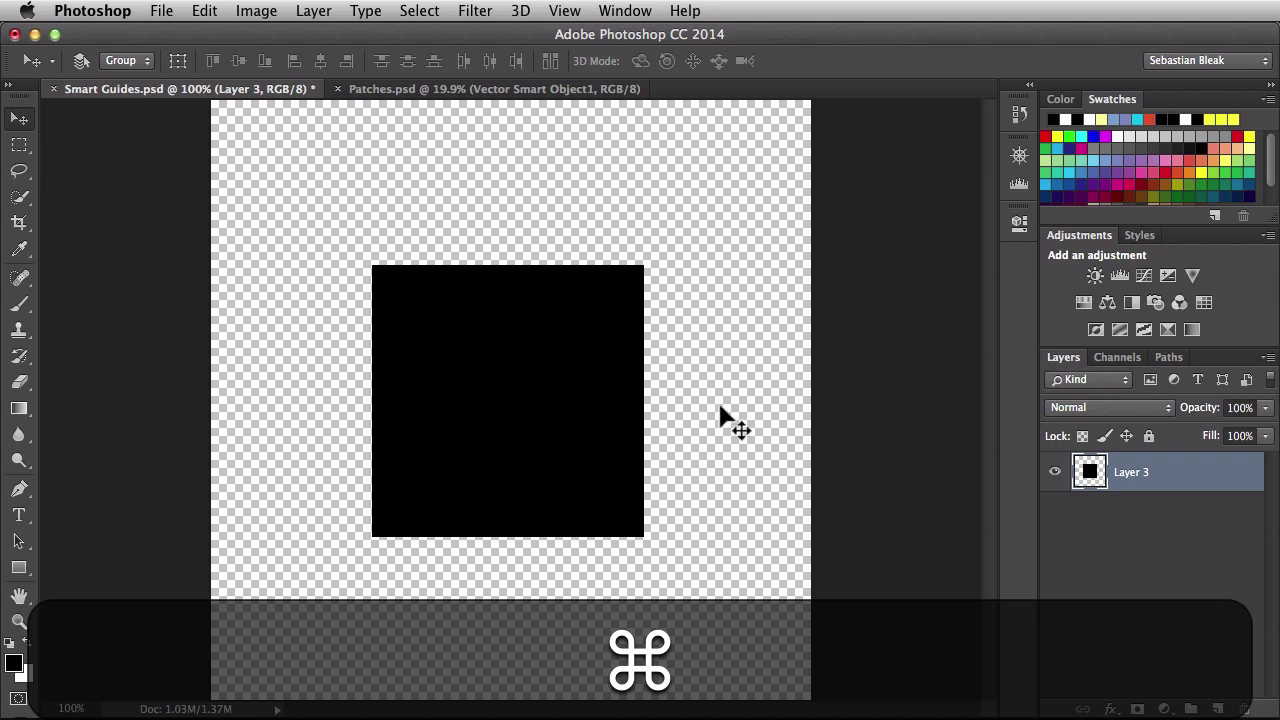
pyautogui.press('super')
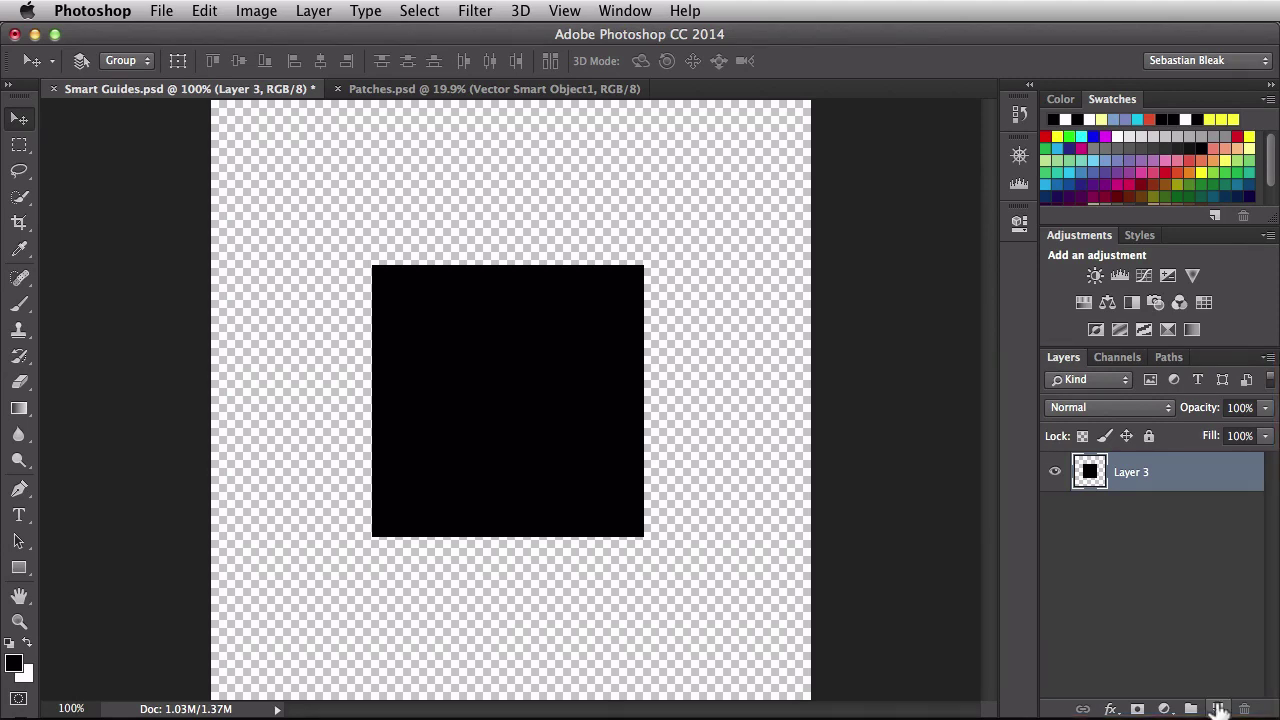
# Add a white-filled Layer 4 beneath Layer 3, then return to Layer 3
pyautogui.keyDown('super'); pyautogui.click(1218, 708); pyautogui.keyUp('super')
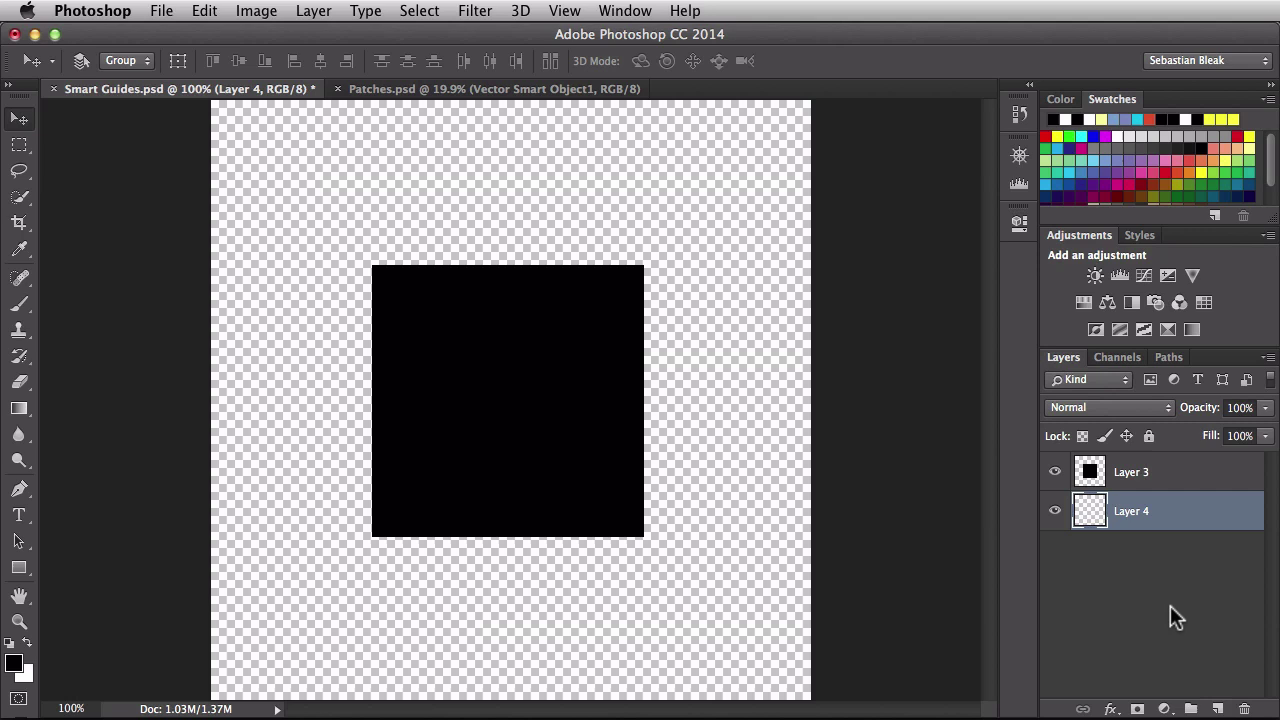
pyautogui.press('super+BackSpace')
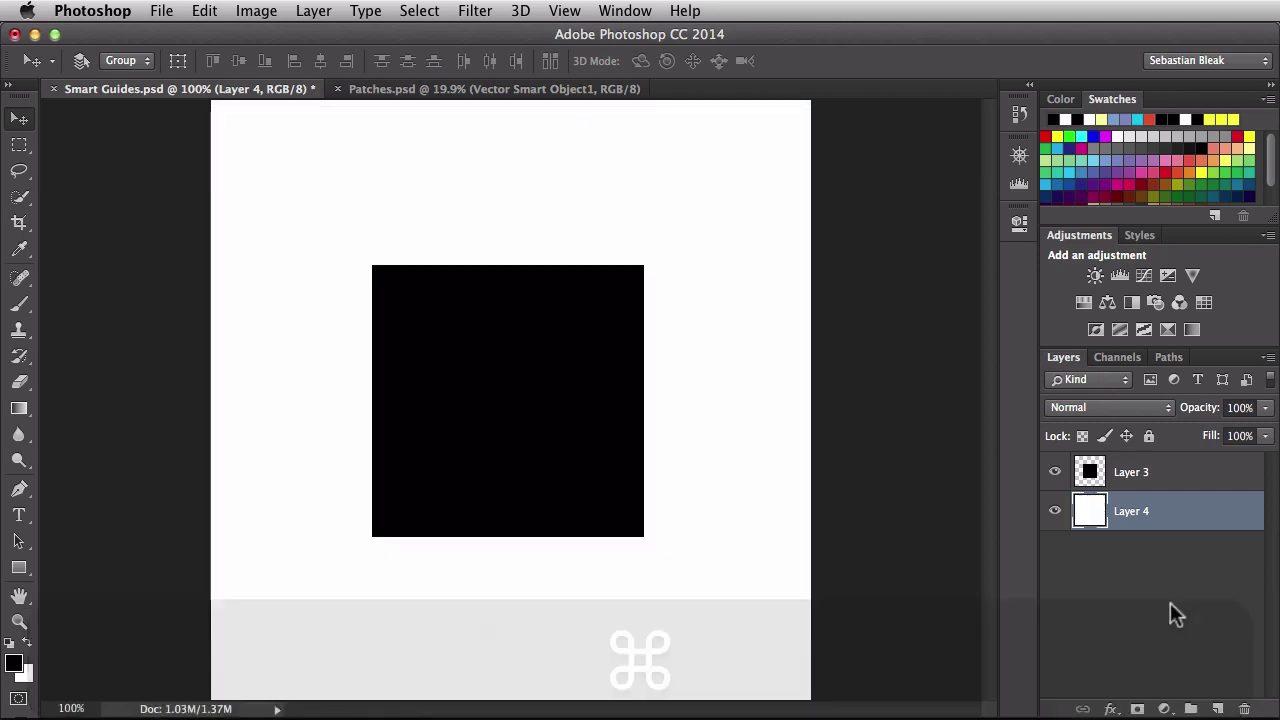
pyautogui.click(1178, 472)
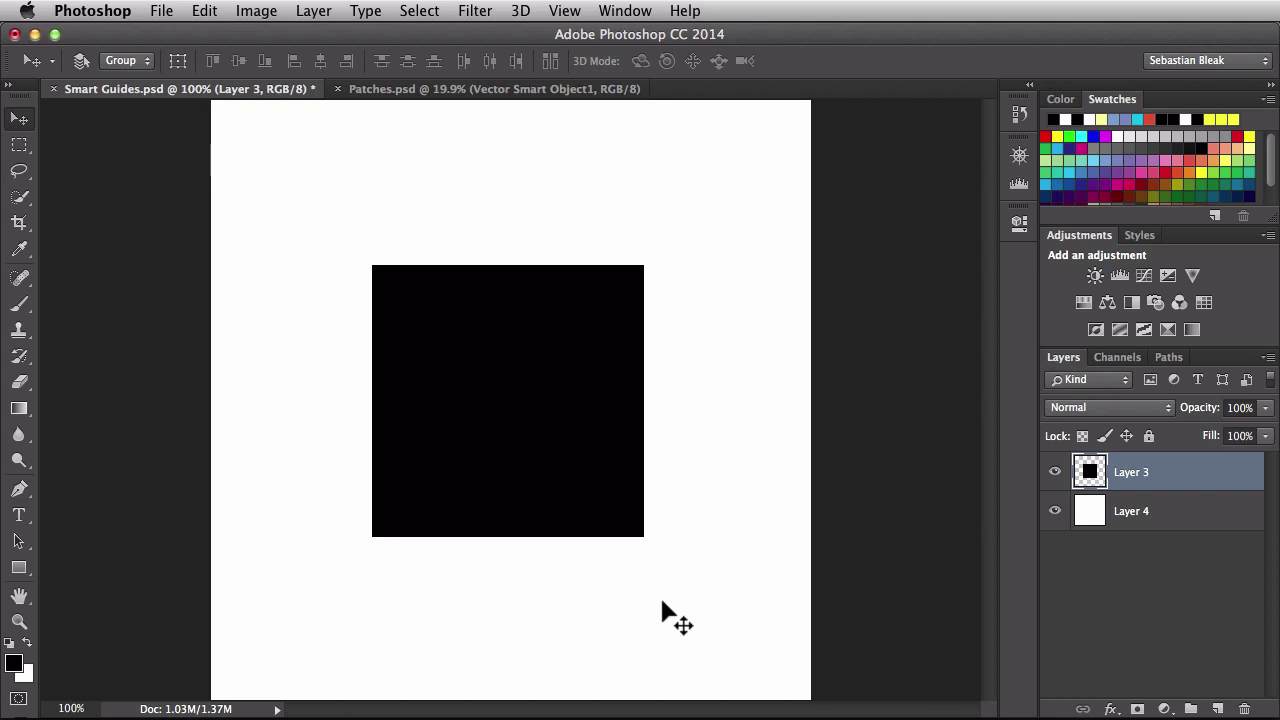
# Scale the black square down to about 60% of its size
pyautogui.press('super')
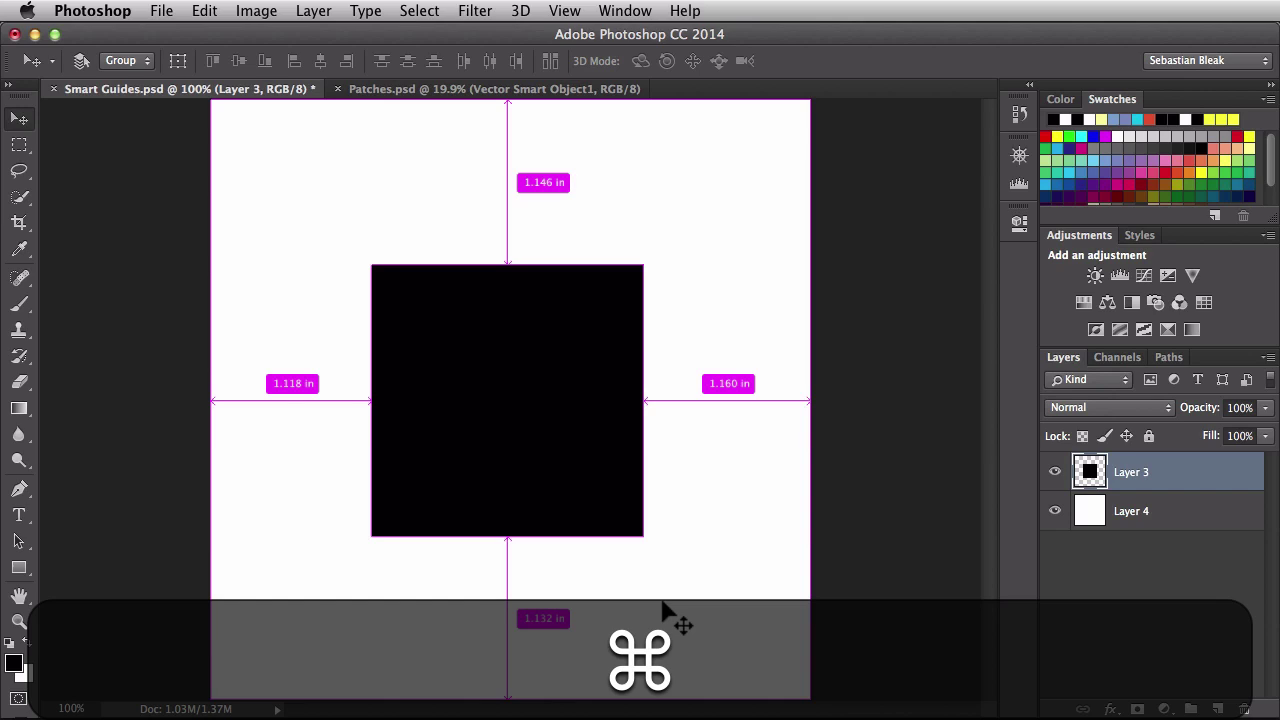
pyautogui.press('super+t')
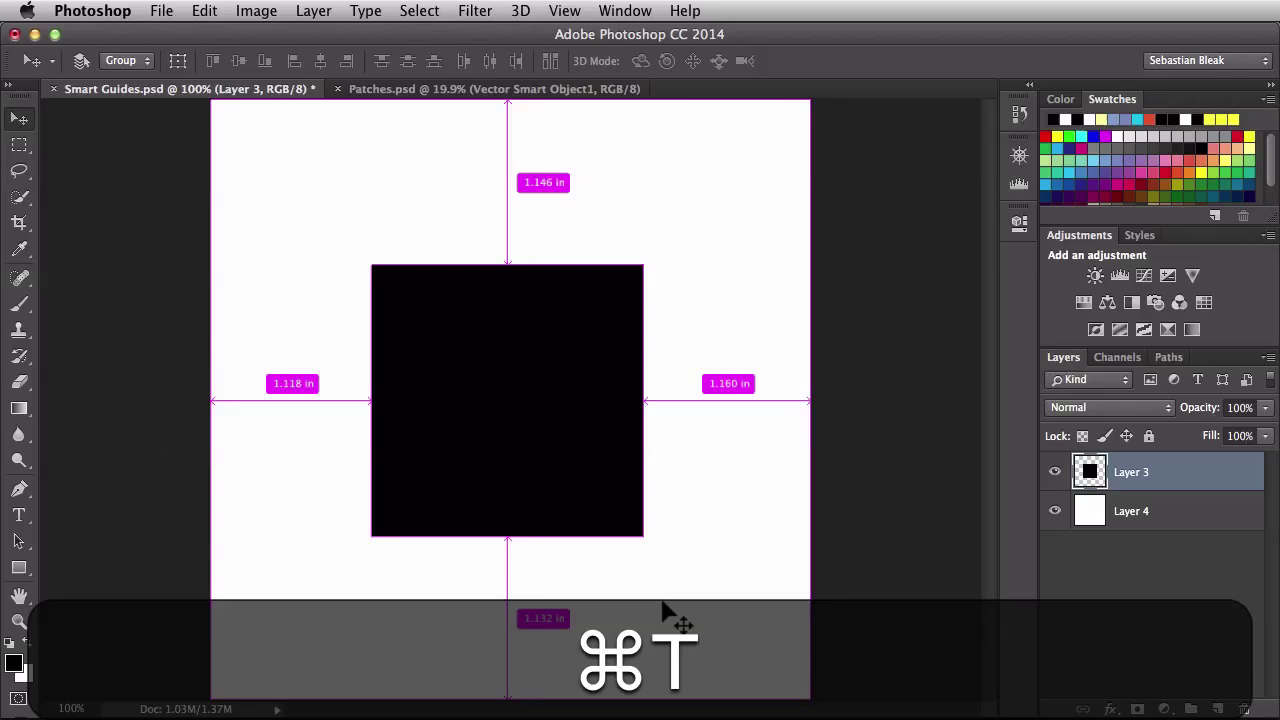
pyautogui.moveTo(643, 537); pyautogui.dragTo(698, 590)
pyautogui.press('Return')
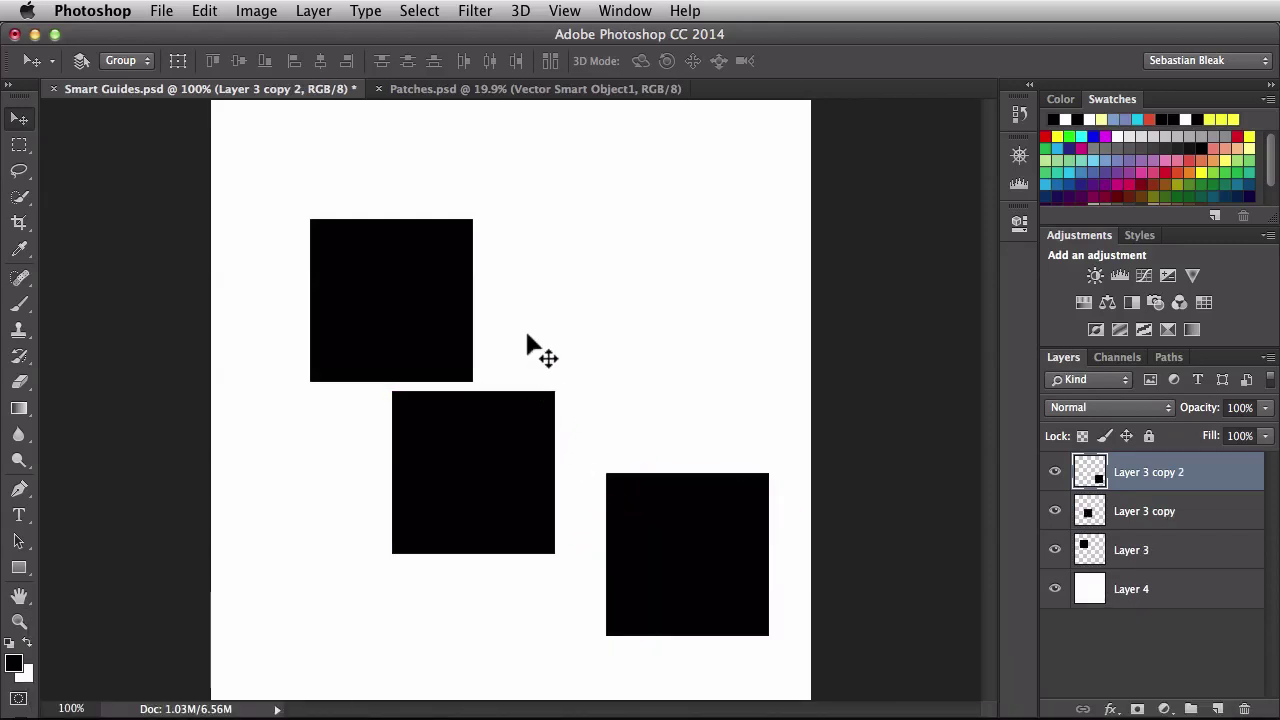
# Switch to Patches.psd at 25% zoom with the whole white logo in view
pyautogui.click(455, 88)
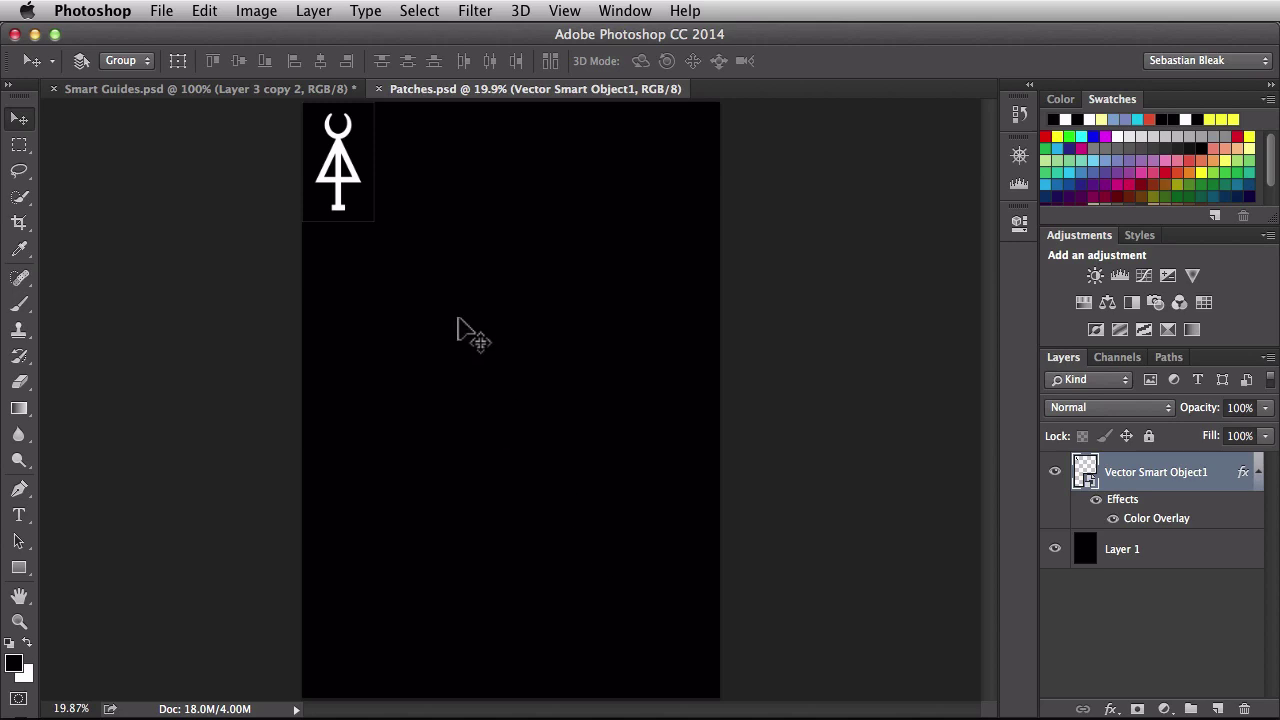
pyautogui.press('super+plus')
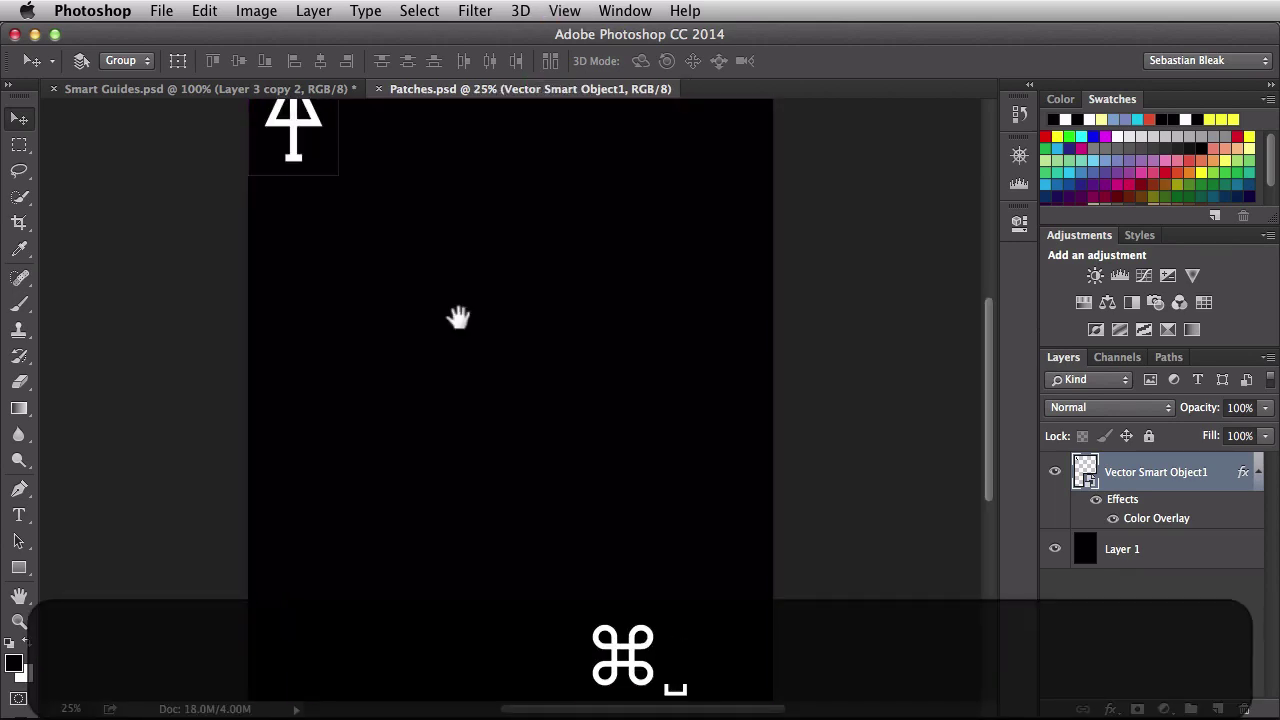
pyautogui.moveTo(447, 350); pyautogui.dragTo(451, 474)
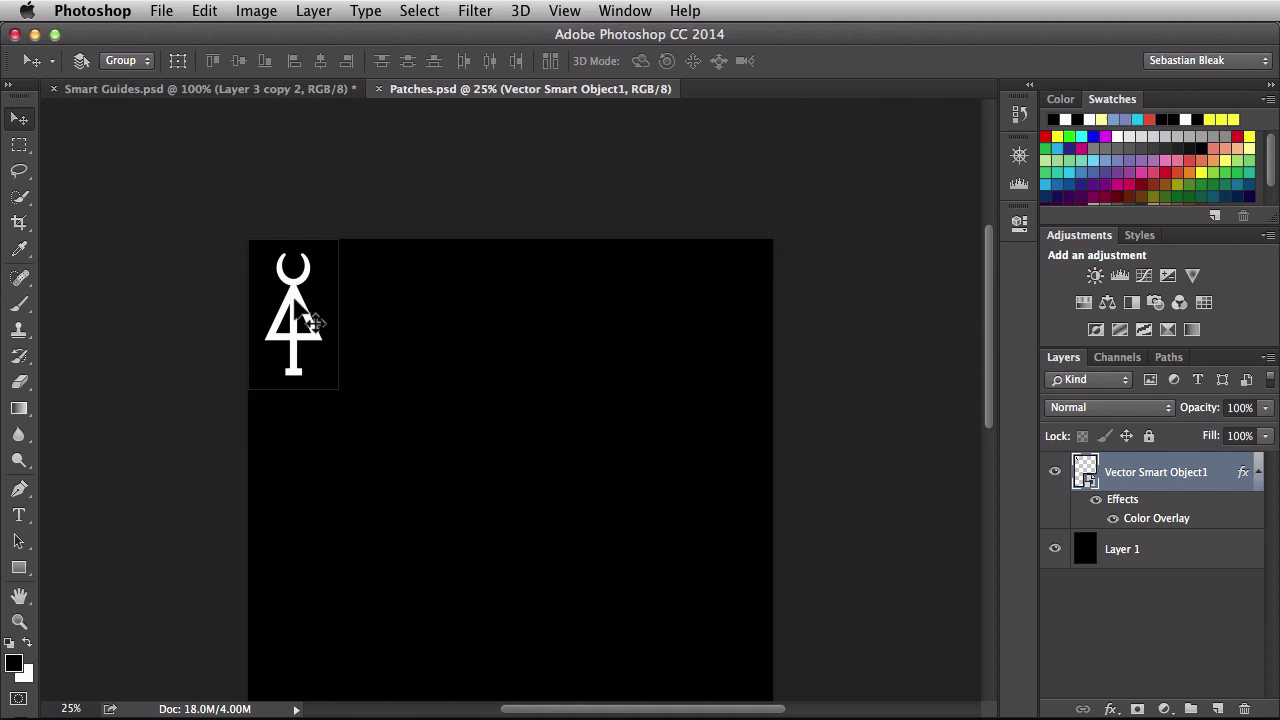
# Duplicate the white logo rightward, level with the original, to form a row of four
pyautogui.moveTo(296, 312); pyautogui.dragTo(692, 328)
pyautogui.press('alt')
pyautogui.press('shift')
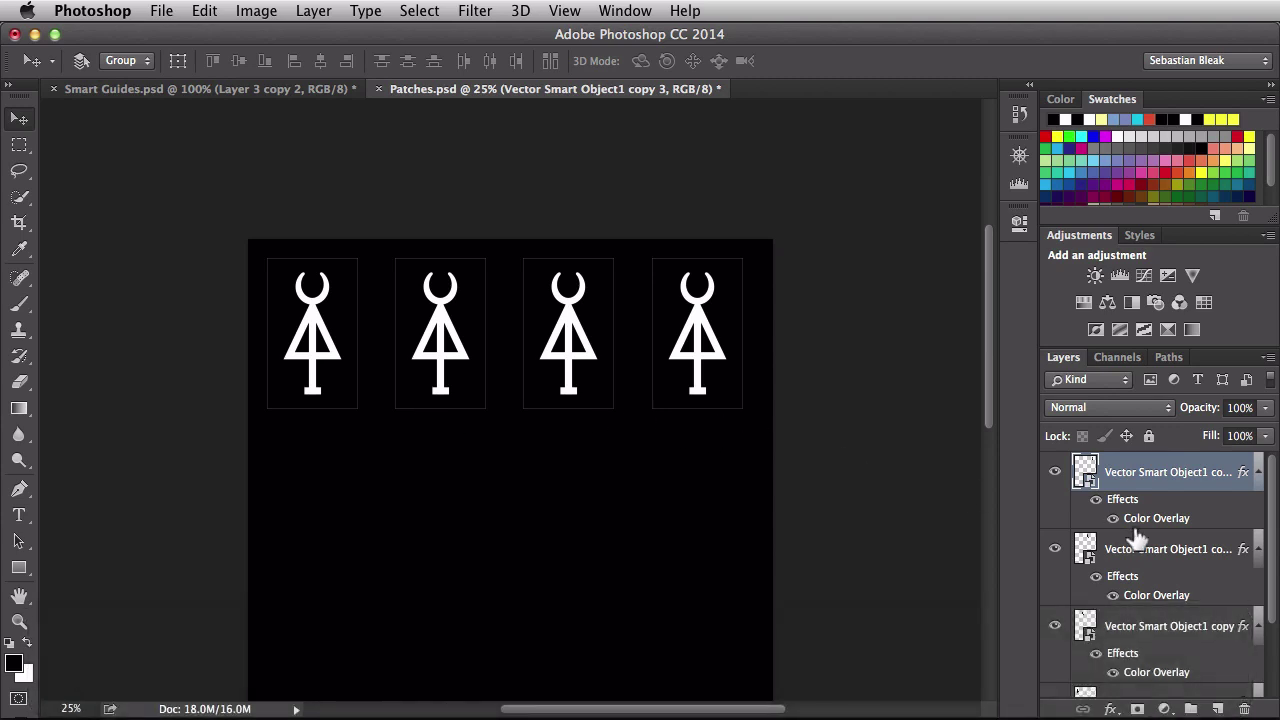
# Select the four logo layers and group them as Group 1
pyautogui.scroll(-3, 1171, 553)
pyautogui.scroll(-2, 1171, 553)
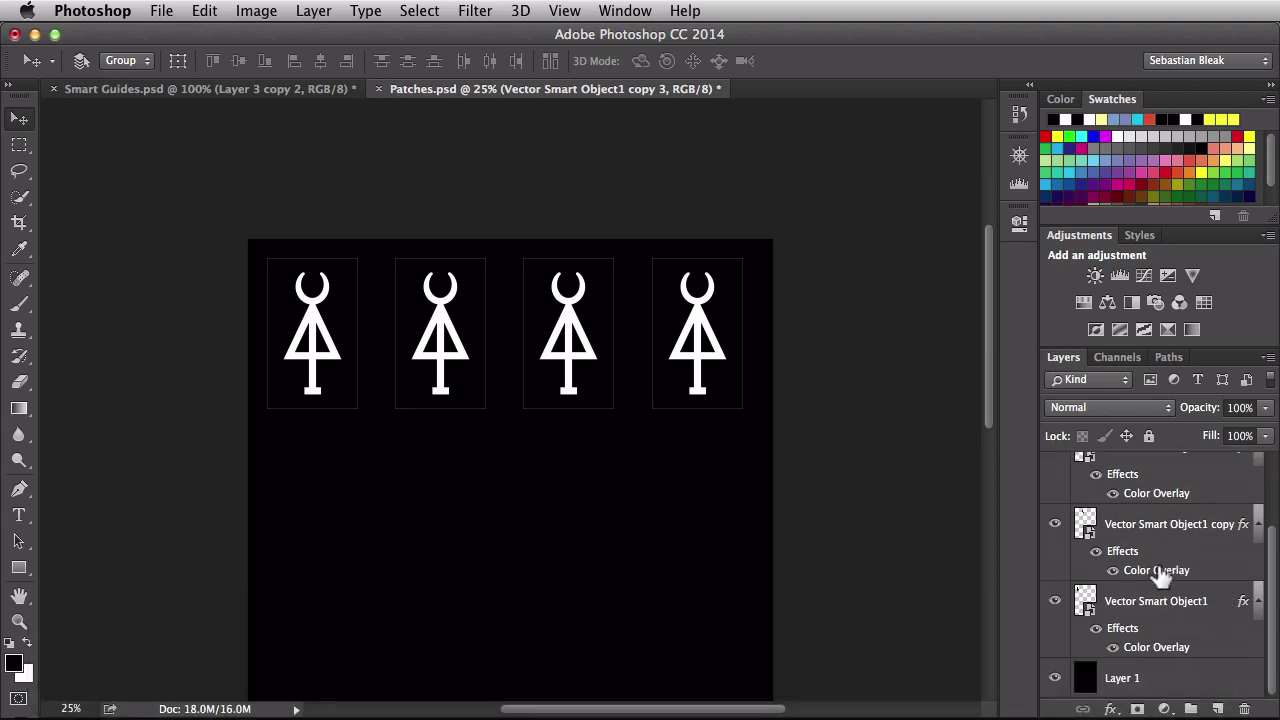
pyautogui.keyDown('shift'); pyautogui.click(1172, 612); pyautogui.keyUp('shift')
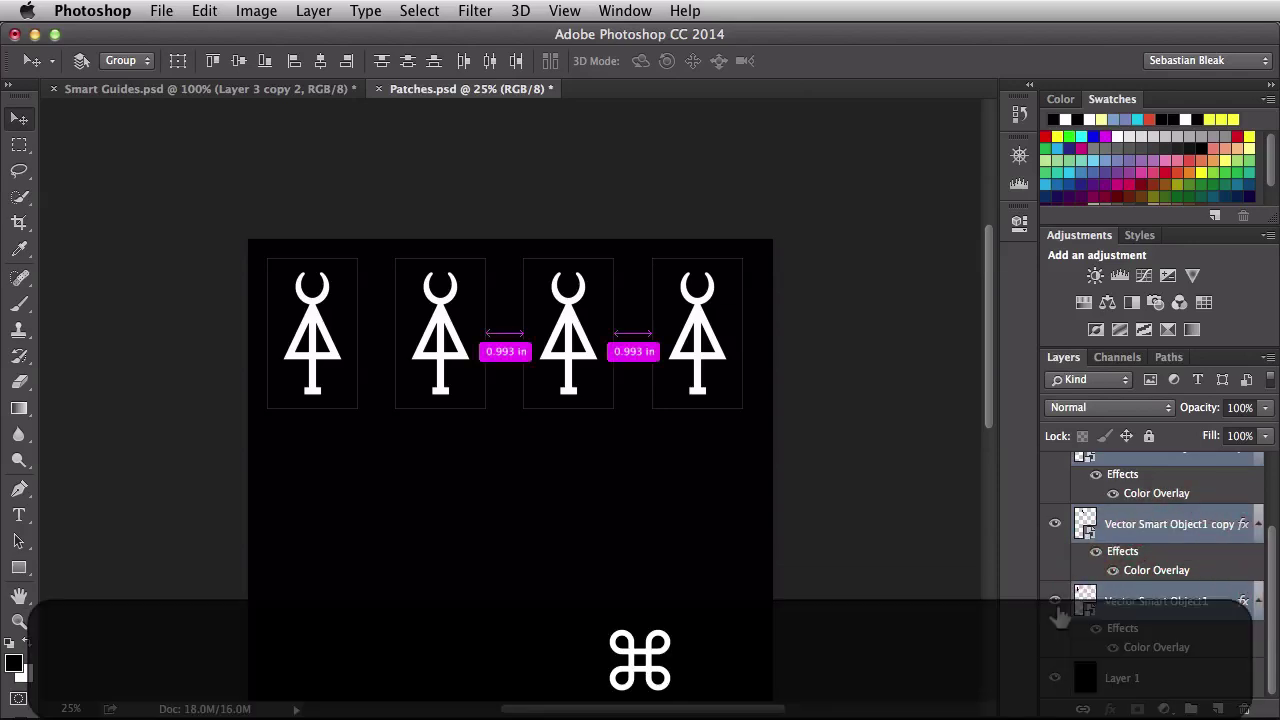
pyautogui.press('super+g')
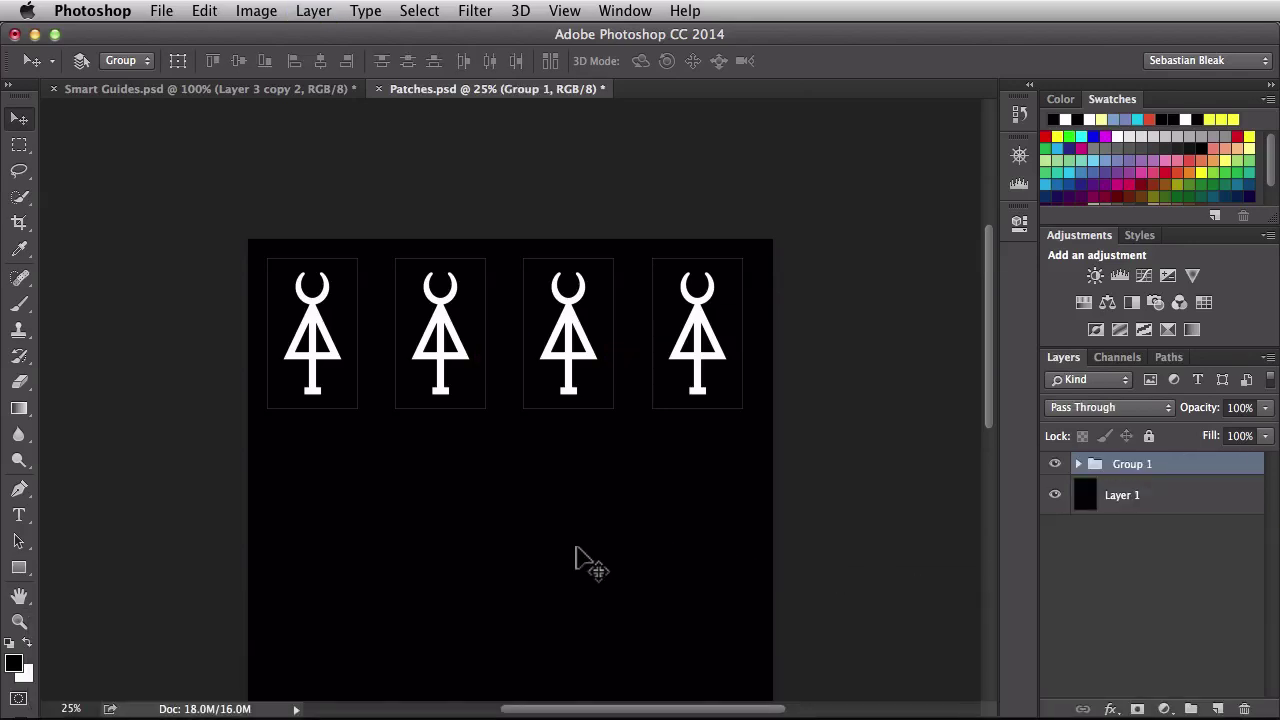
# Duplicate the logo row downward three times to make four evenly spaced rows
pyautogui.scroll(-2, 588, 557)
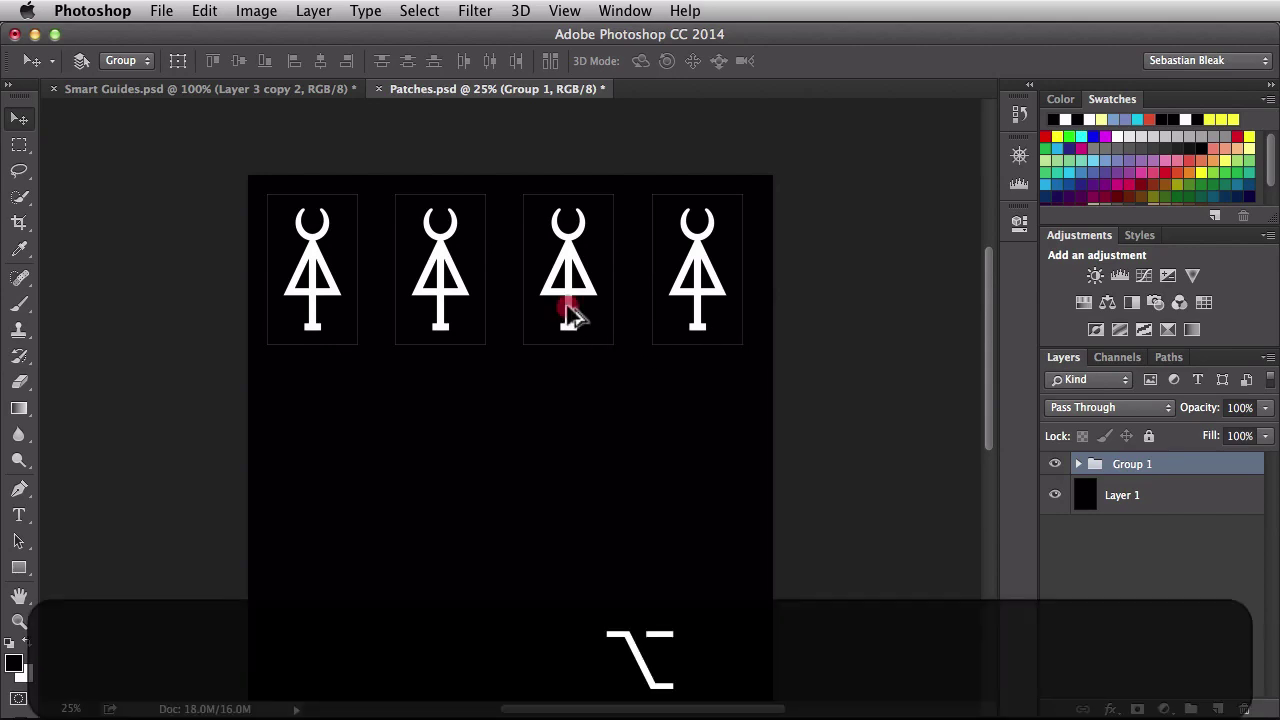
pyautogui.moveTo(569, 303); pyautogui.dragTo(565, 460)
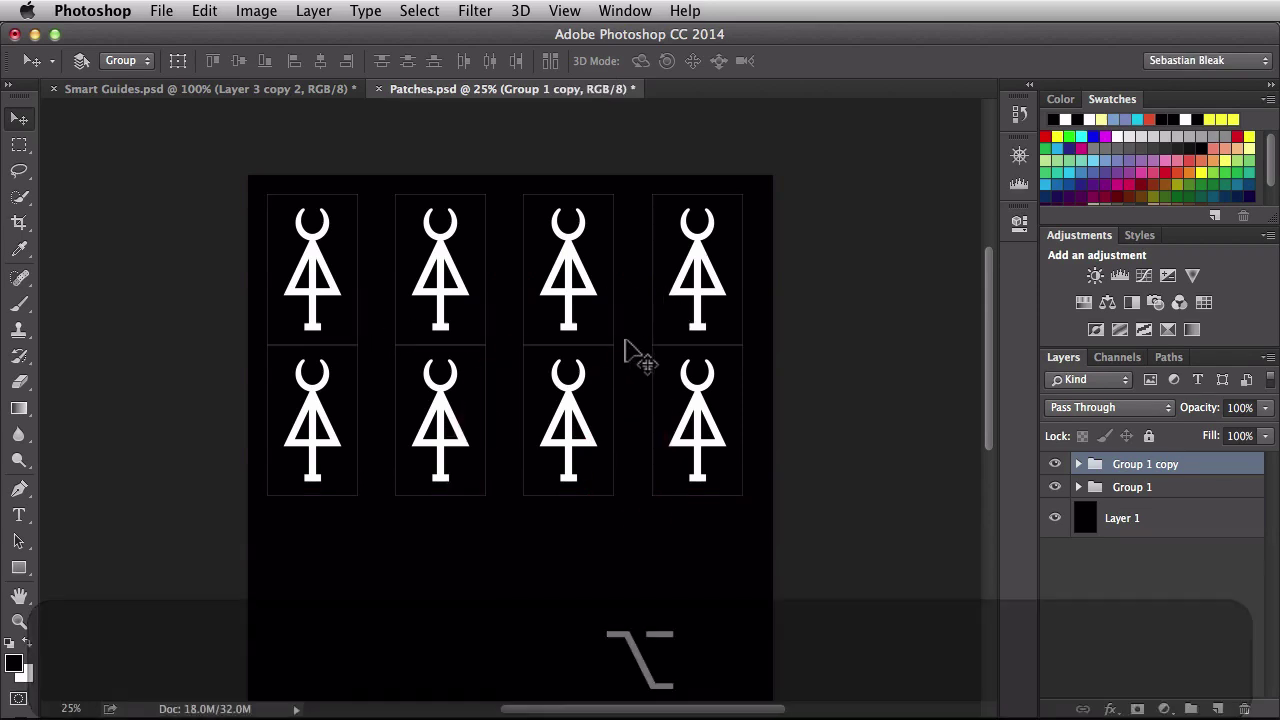
pyautogui.scroll(-2, 572, 375)
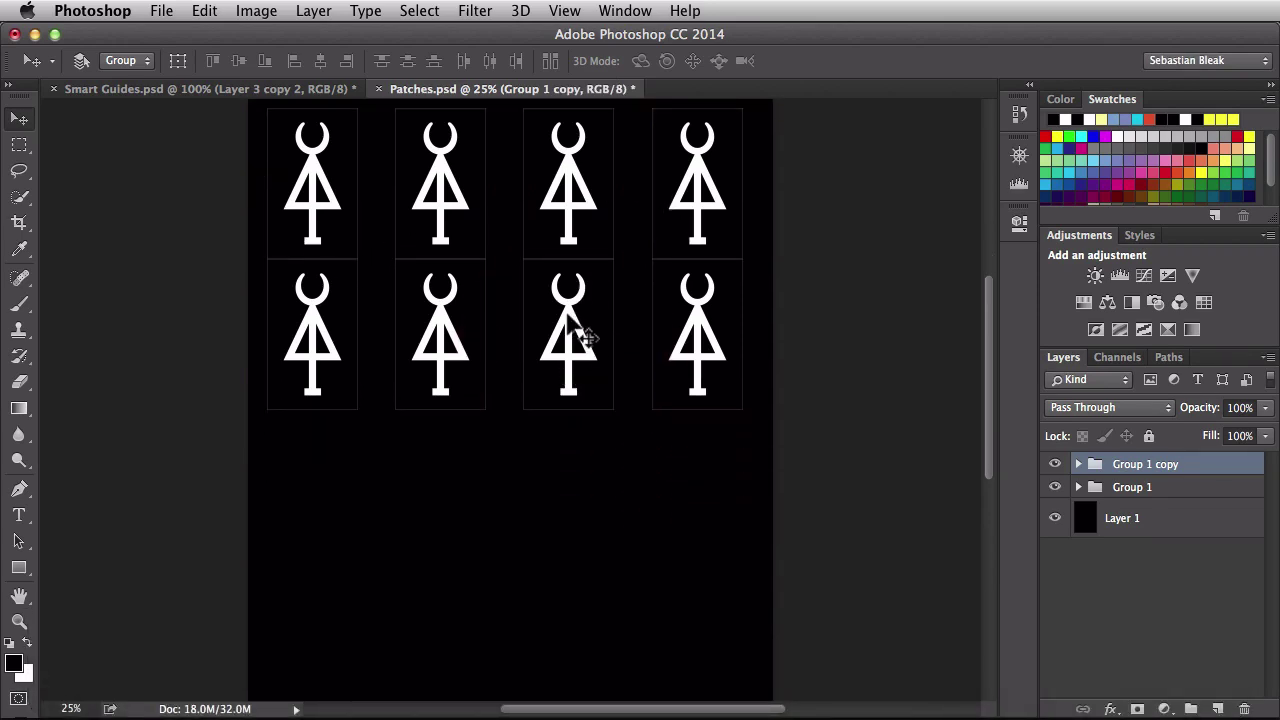
pyautogui.click(567, 320)
pyautogui.moveTo(567, 322); pyautogui.dragTo(560, 540)
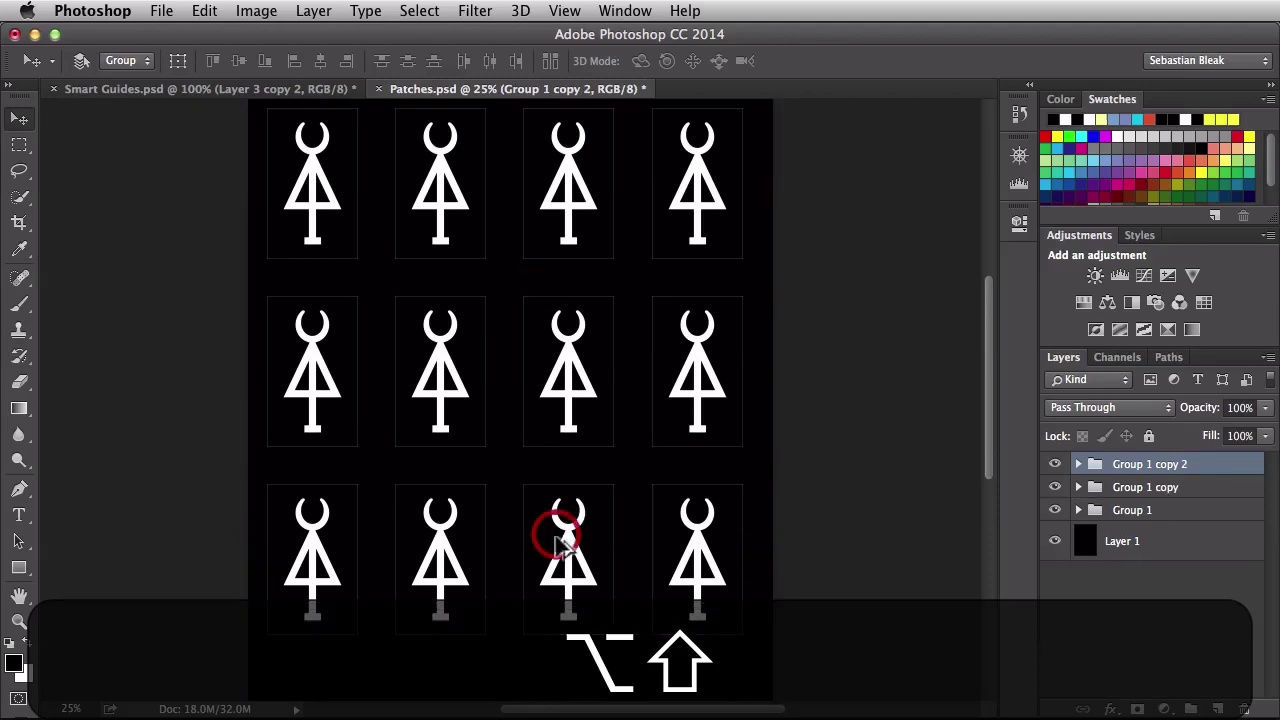
pyautogui.scroll(-5, 586, 480)
pyautogui.scroll(2, 580, 463)
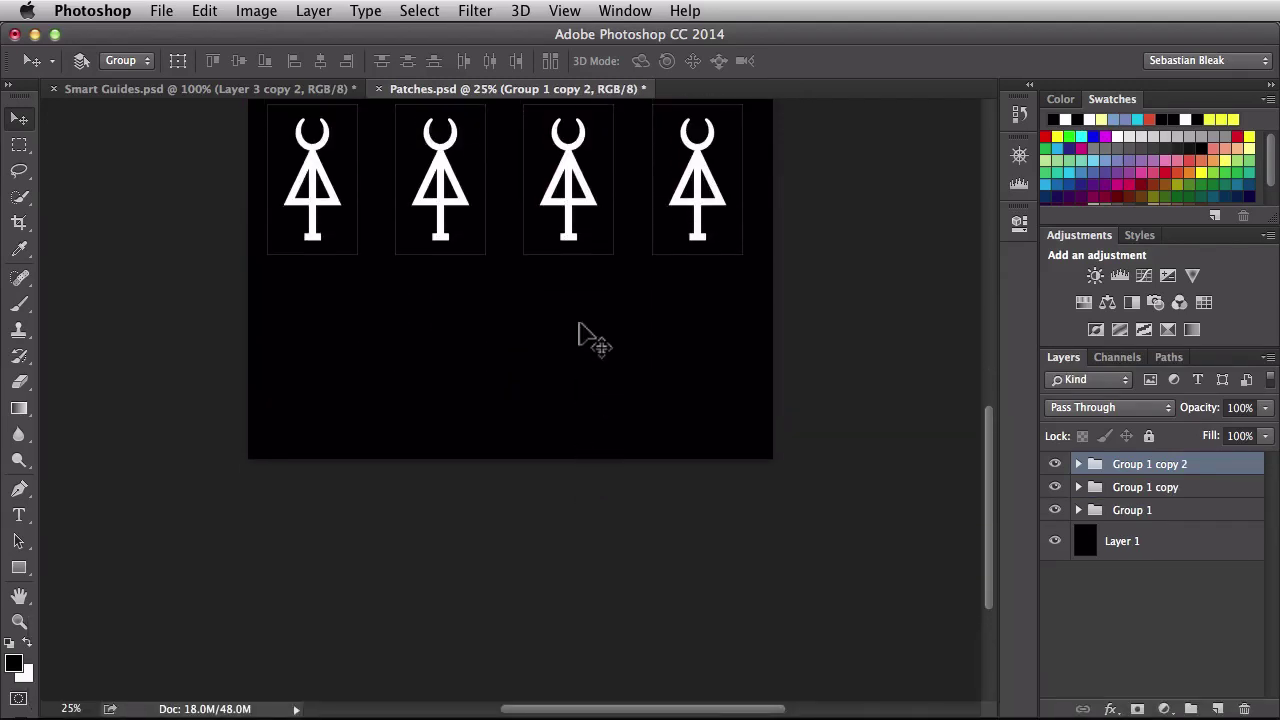
pyautogui.moveTo(569, 206); pyautogui.dragTo(562, 395)
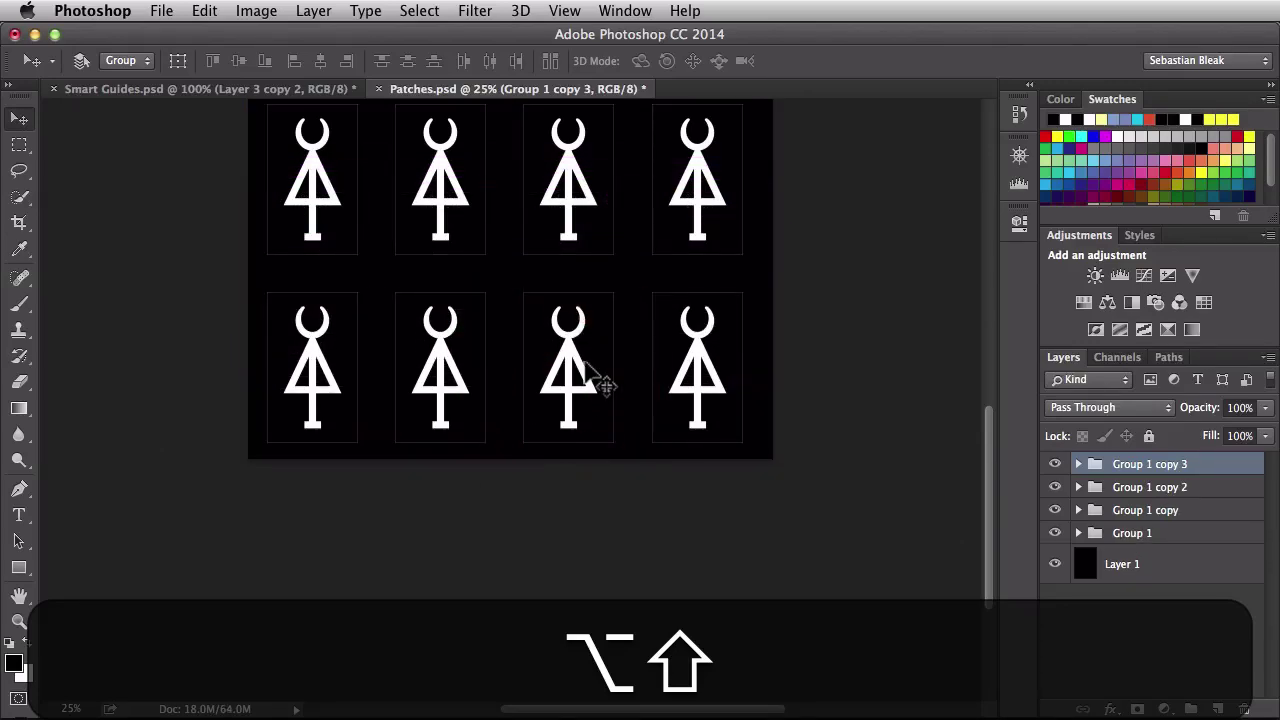
# Fit the canvas on screen and group all four row groups into Group 2
pyautogui.press('super+0')
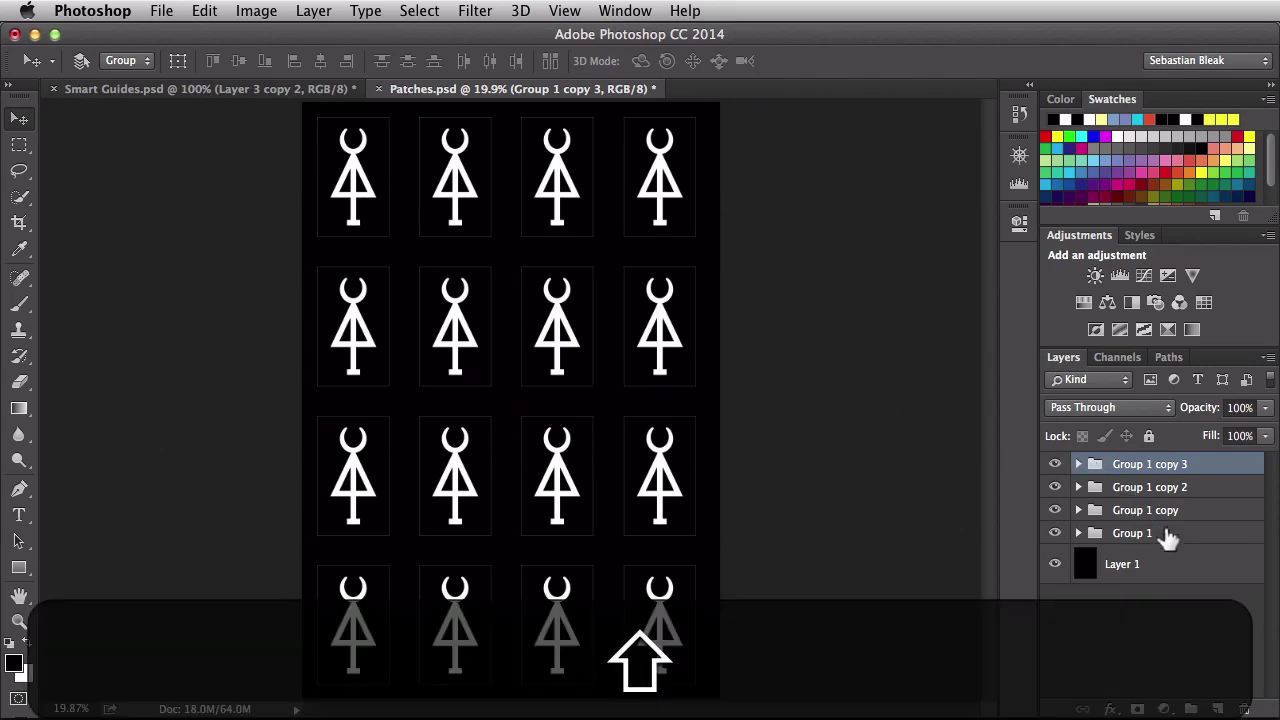
pyautogui.keyDown('shift'); pyautogui.click(1168, 537); pyautogui.keyUp('shift')
pyautogui.press('super+g')
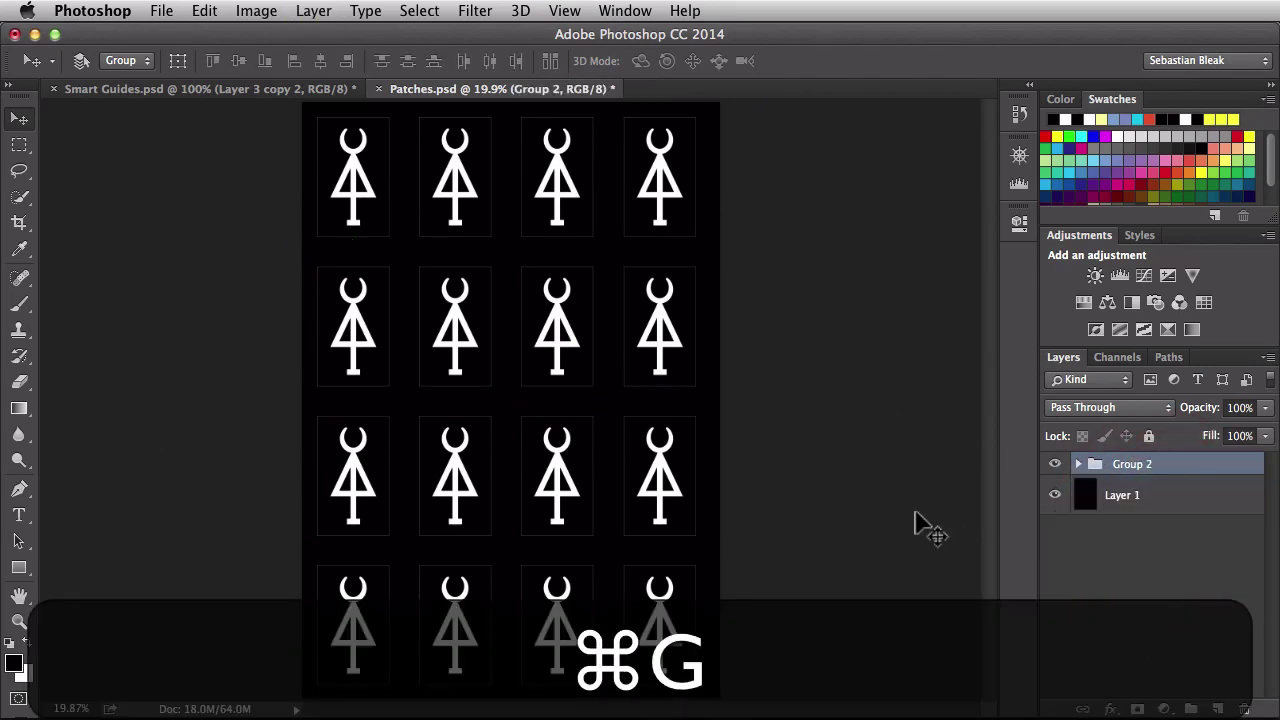
# Center the logo grid horizontally on the canvas, then deselect
pyautogui.press('super+a')
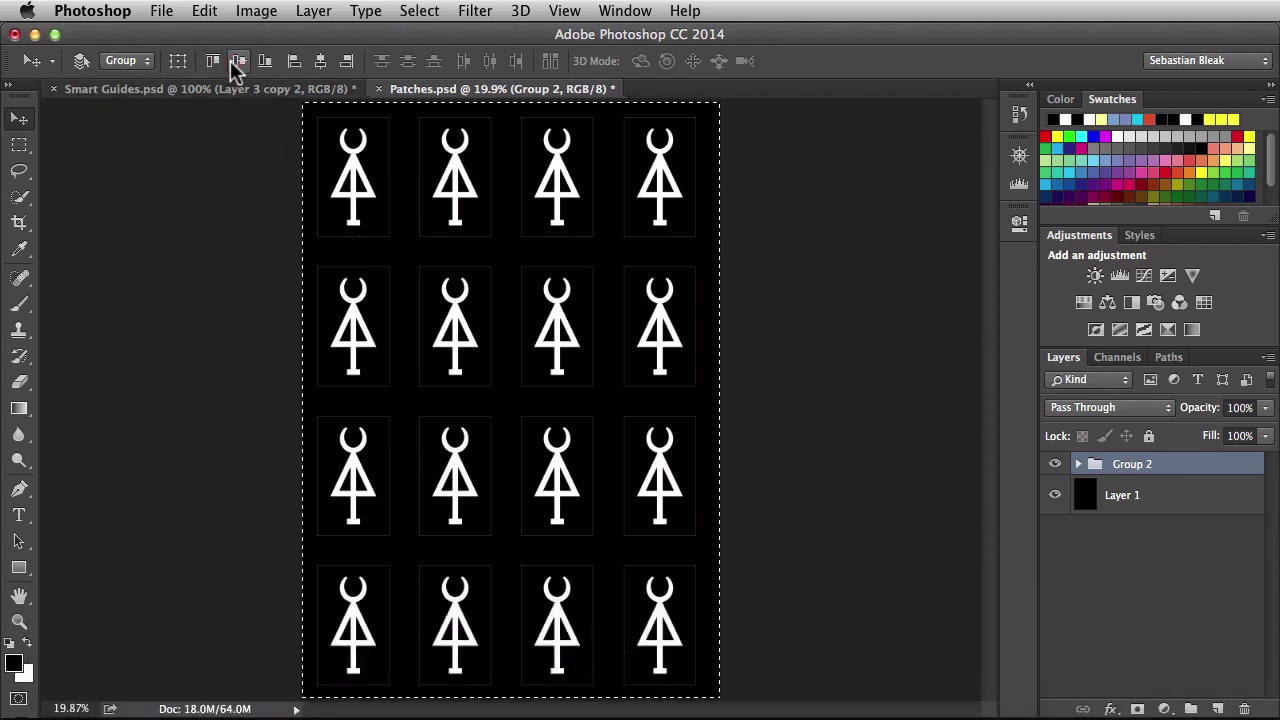
pyautogui.click(320, 61)
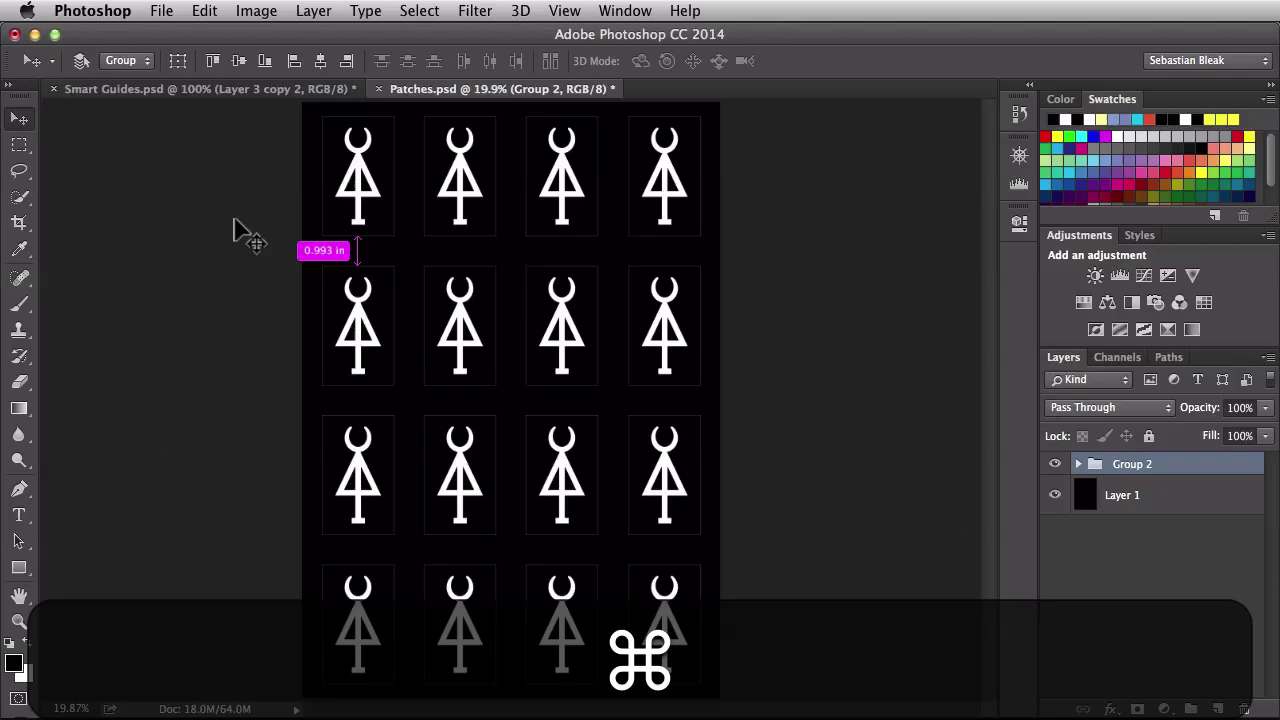
pyautogui.press('super+d')
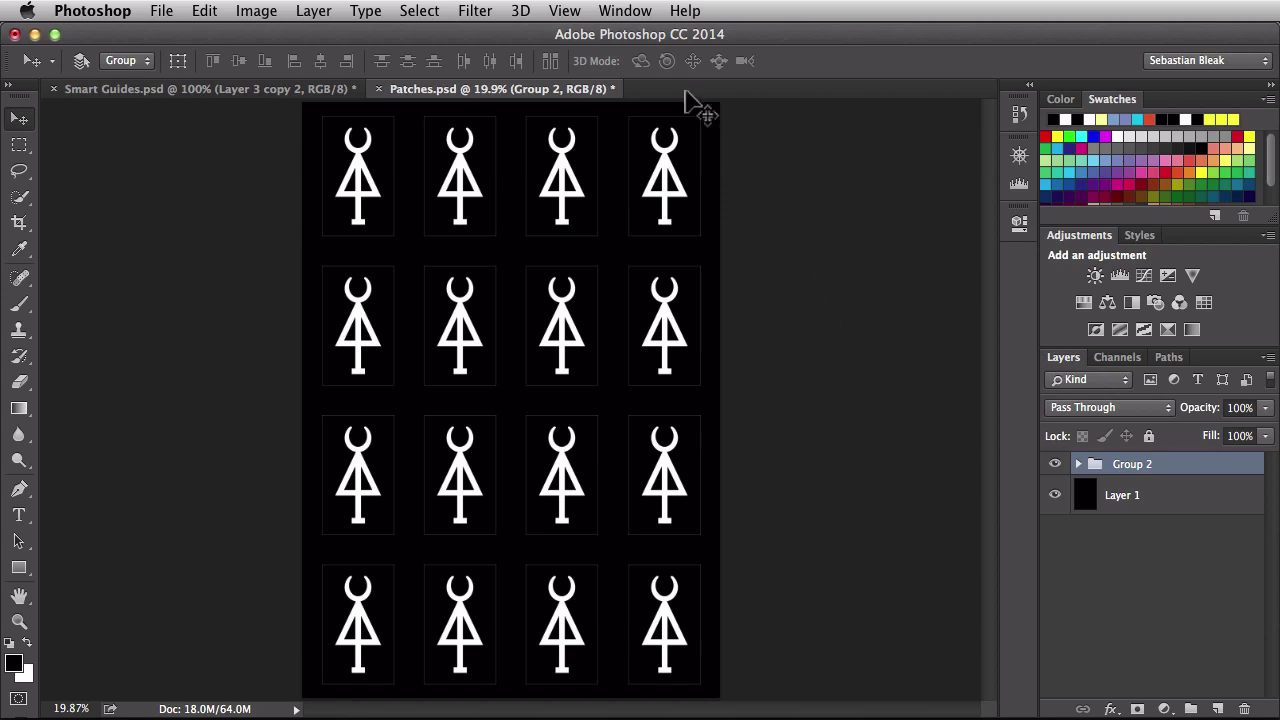
pyautogui.click(564, 11)
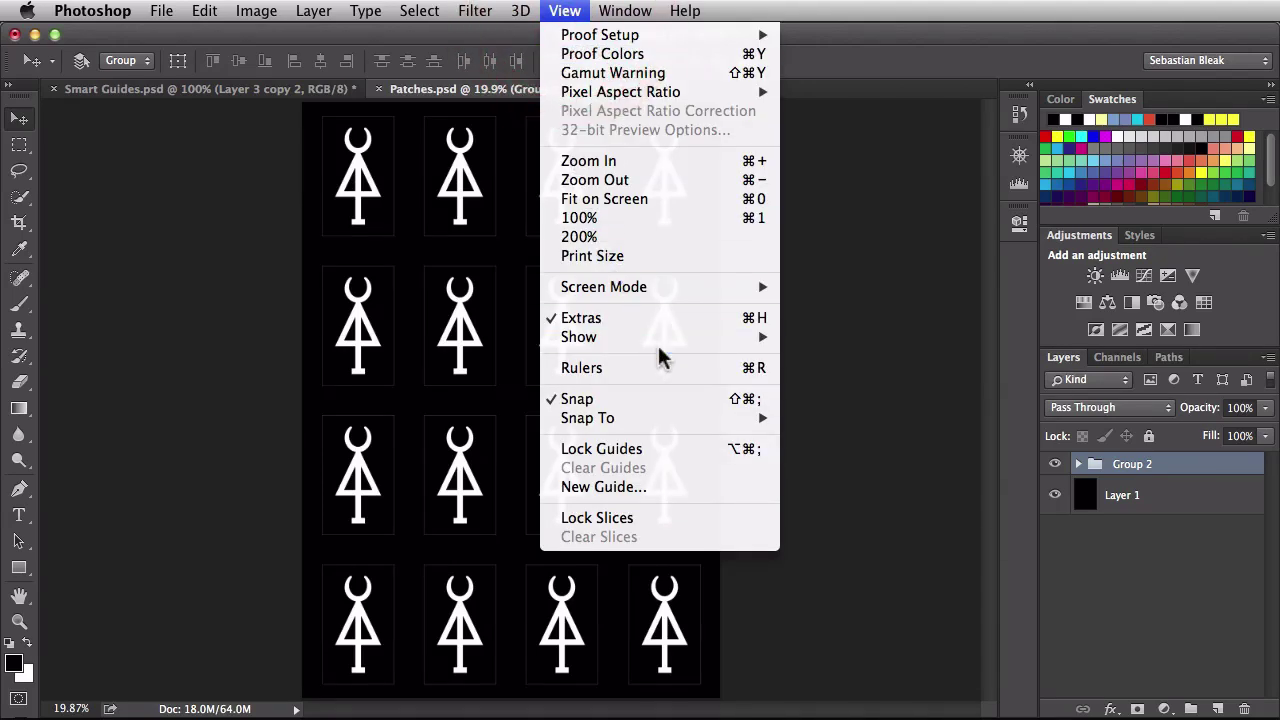
pyautogui.moveTo(663, 338)
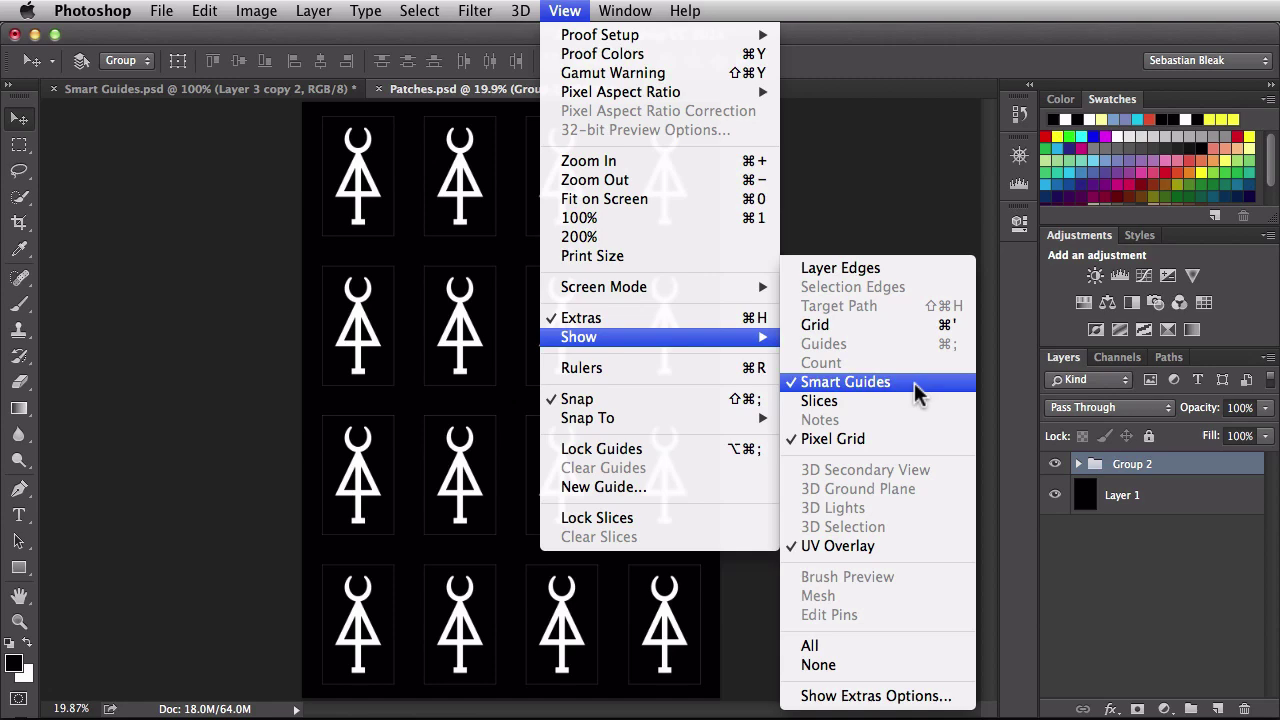
pyautogui.click(838, 212)
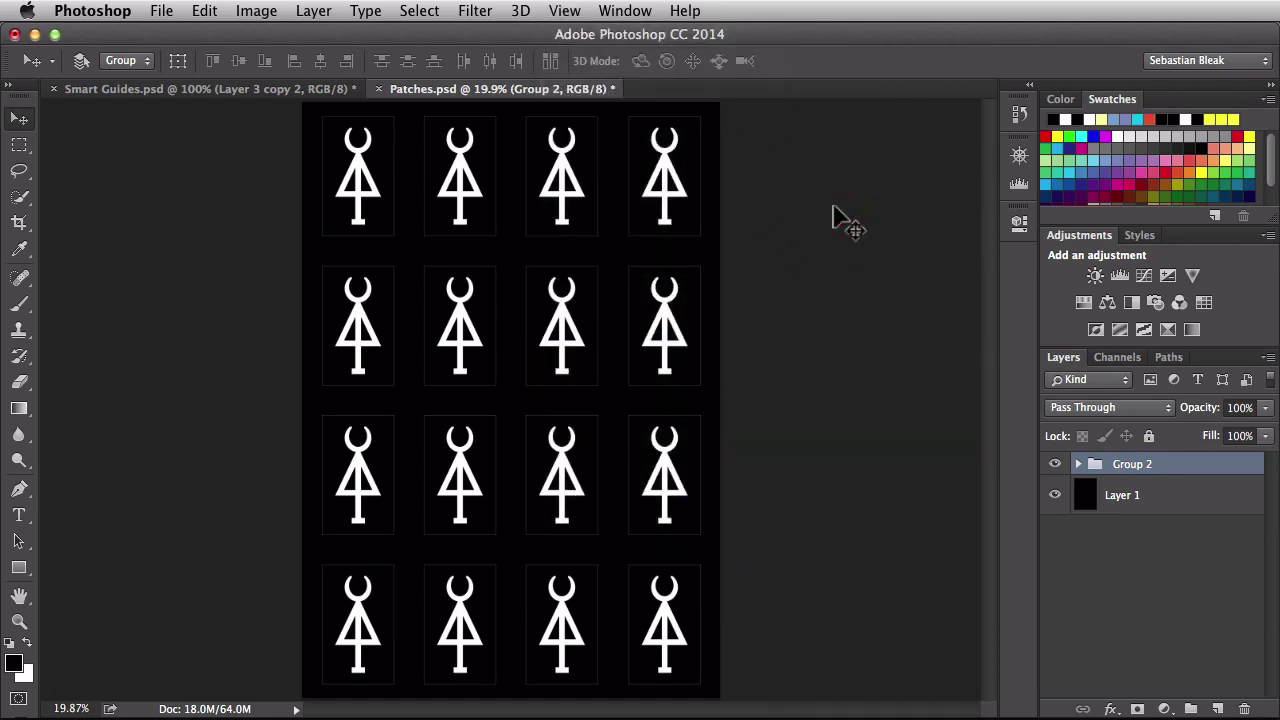